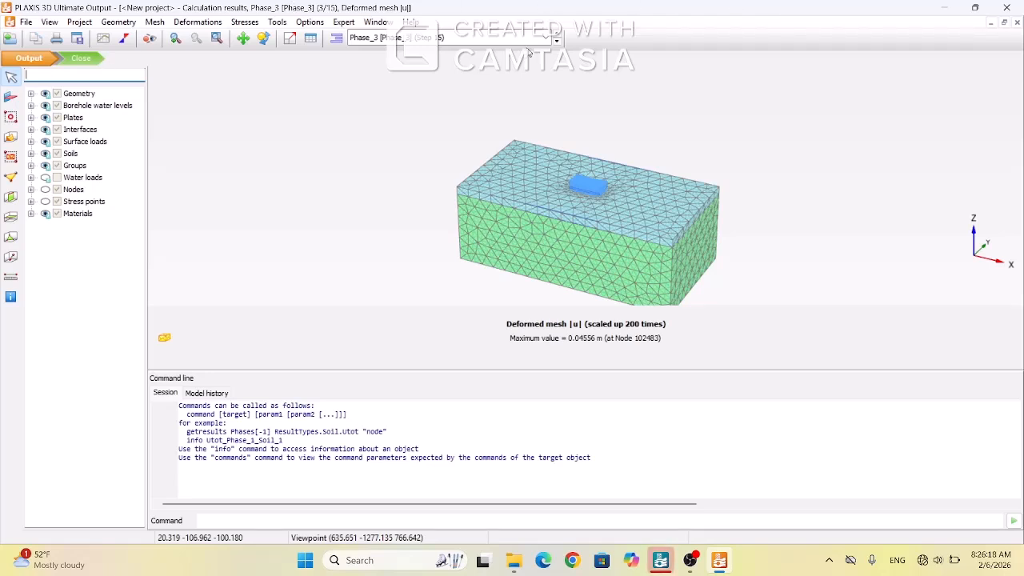
Switch the displayed calculation results from the current phase to Phase_4
{"action": "left_click", "coordinate": [554, 37]}
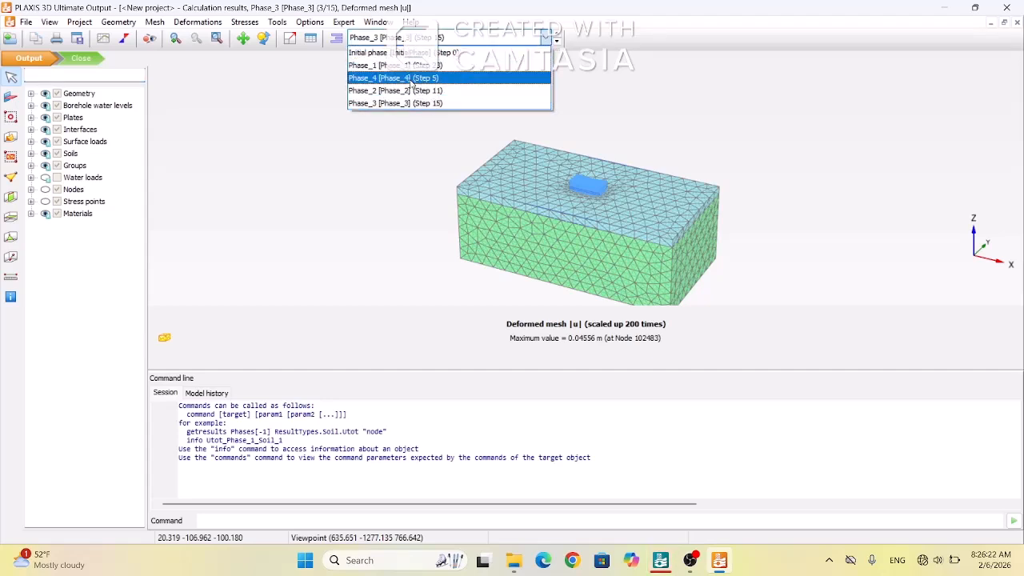
{"action": "left_click", "coordinate": [411, 79]}
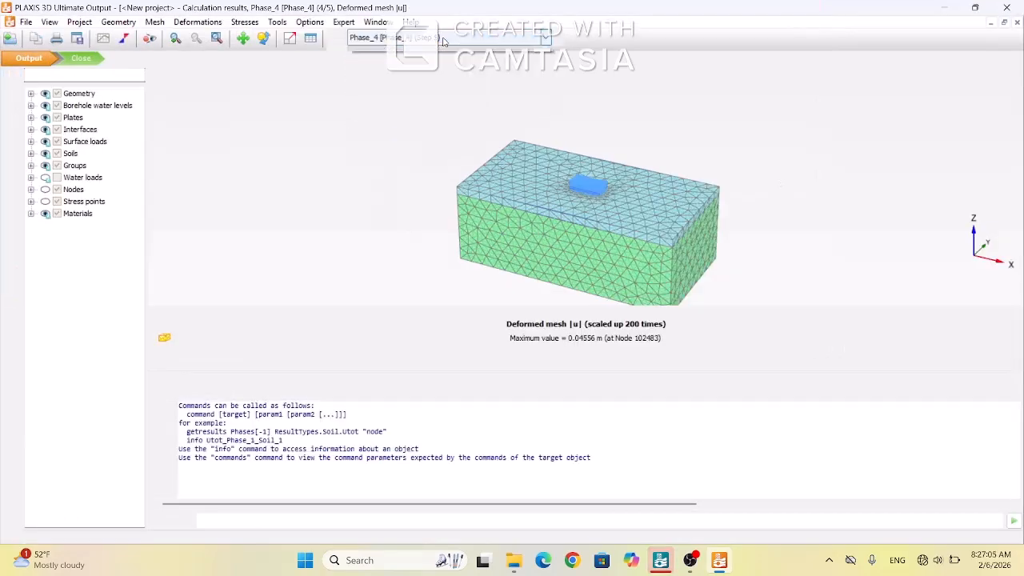
{"action": "left_click", "coordinate": [509, 33]}
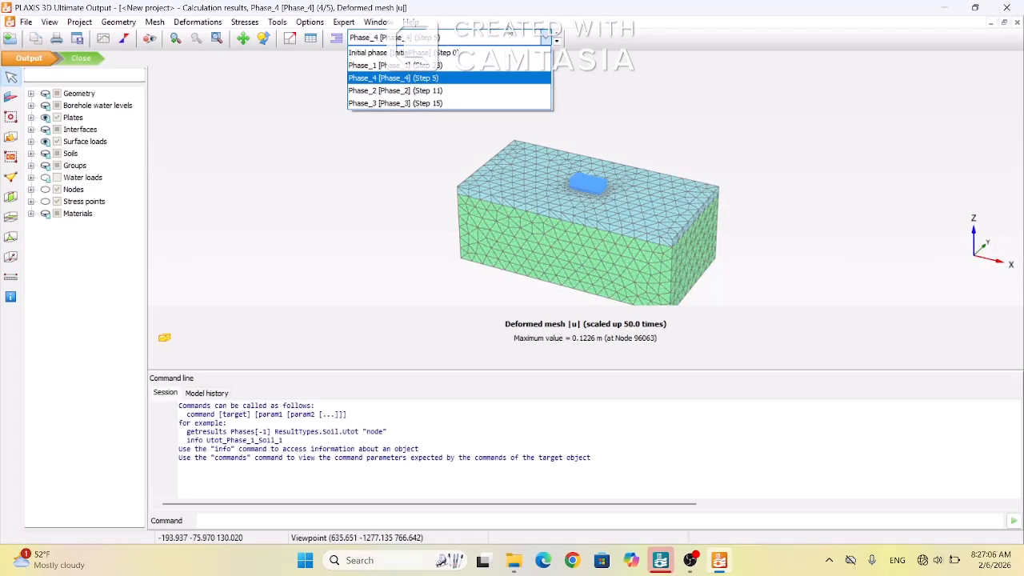
{"action": "left_click", "coordinate": [546, 43]}
{"action": "left_click", "coordinate": [546, 43]}
{"action": "left_click", "coordinate": [379, 81]}
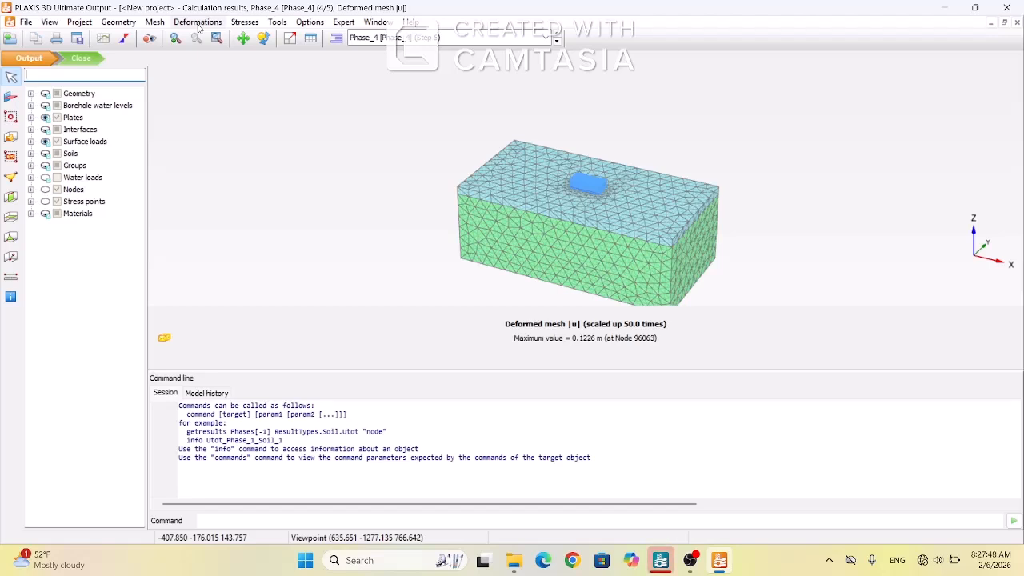
Display the Cartesian effective stress σ'zz on the full 3D model for Phase_4
{"action": "left_click", "coordinate": [244, 23]}
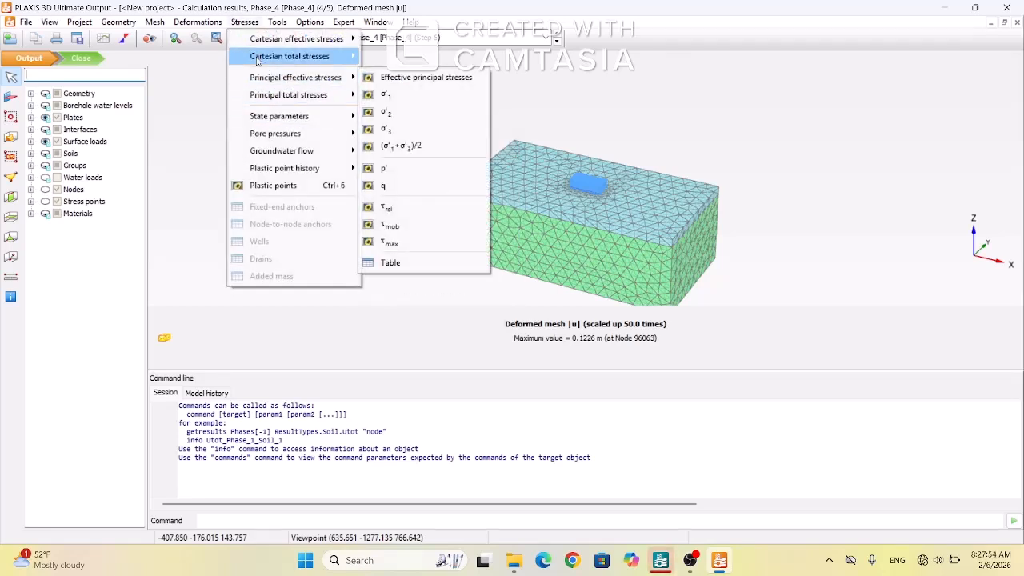
{"action": "mouse_move", "coordinate": [272, 40]}
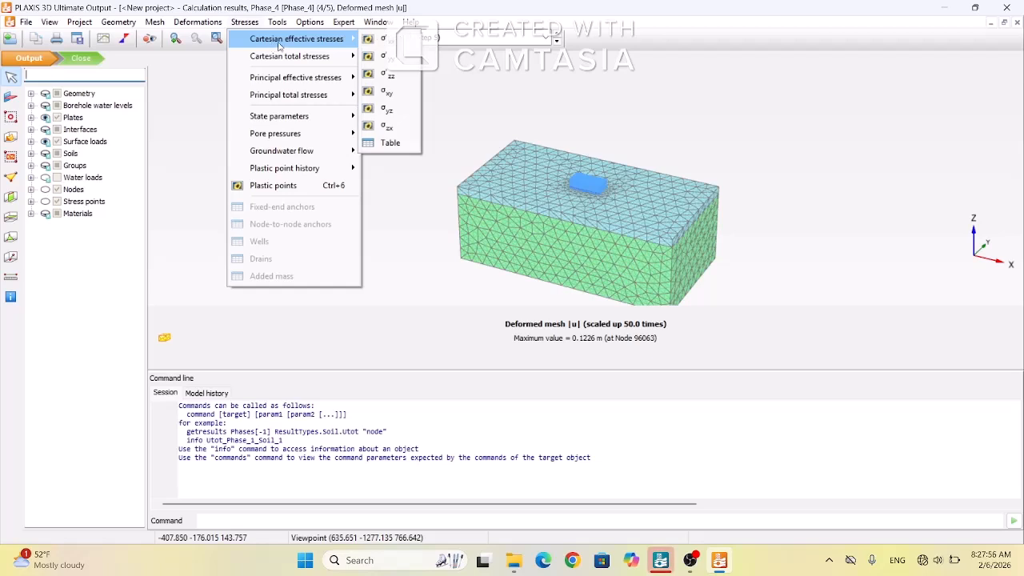
{"action": "mouse_move", "coordinate": [271, 61]}
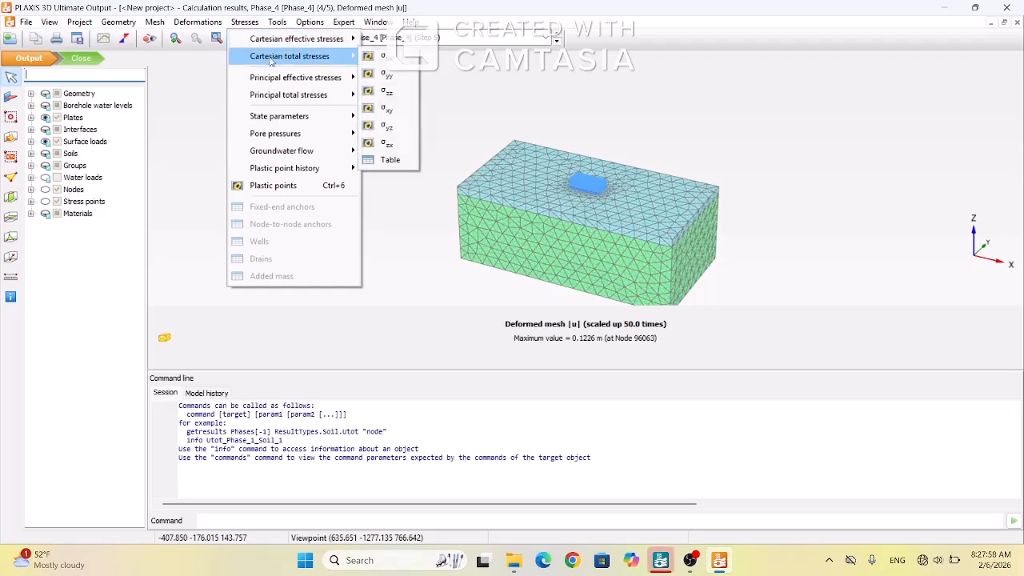
{"action": "mouse_move", "coordinate": [263, 83]}
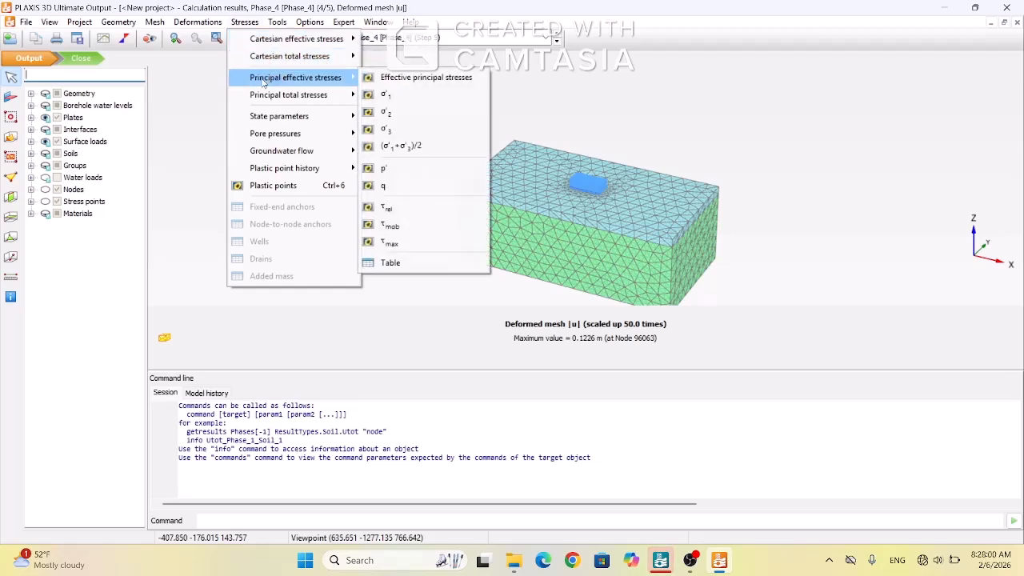
{"action": "mouse_move", "coordinate": [264, 100]}
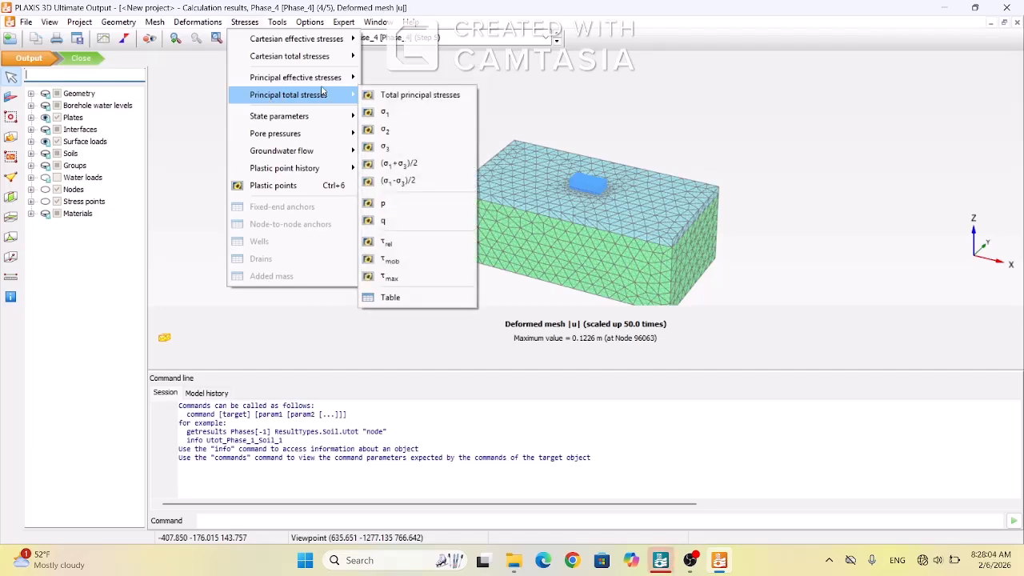
{"action": "mouse_move", "coordinate": [320, 48]}
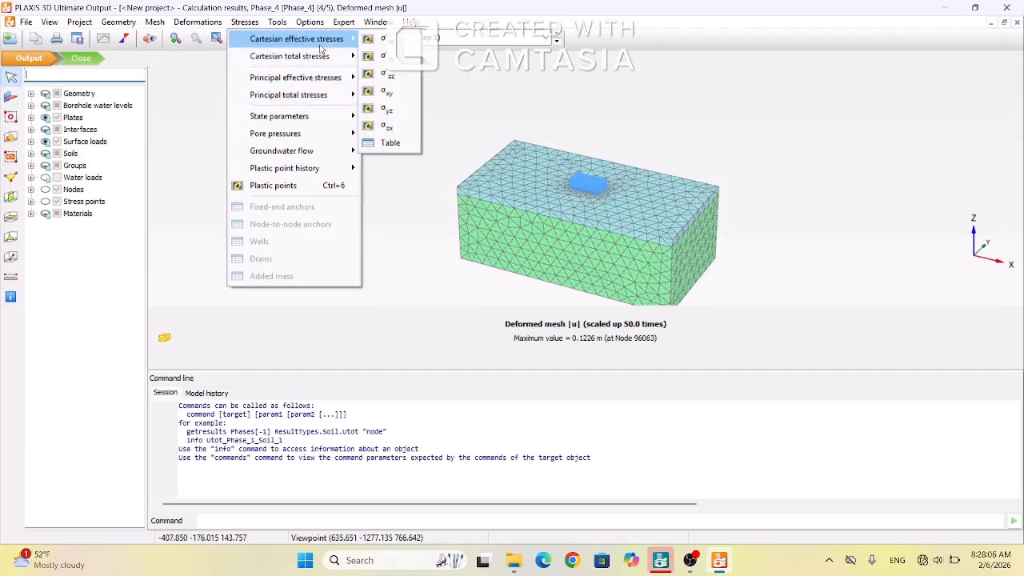
{"action": "left_click", "coordinate": [385, 77]}
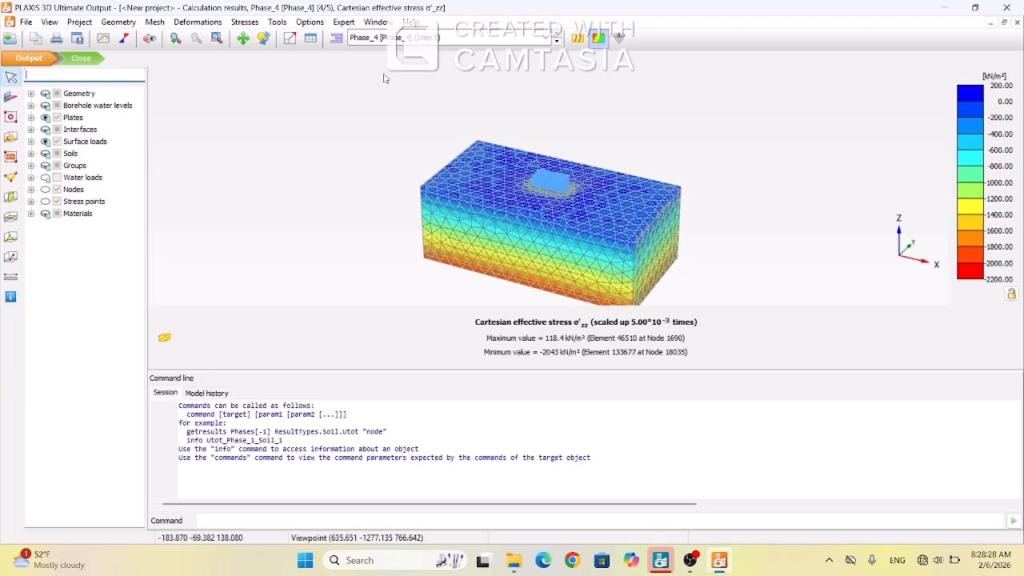
Display the total vertical displacements u_z of the full model for Phase_4
{"action": "left_click", "coordinate": [204, 25]}
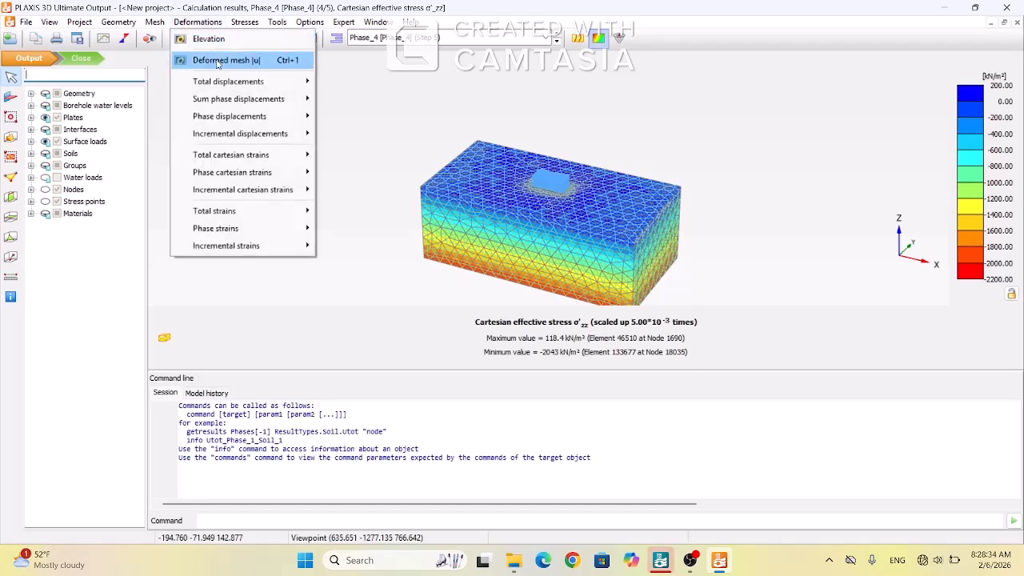
{"action": "mouse_move", "coordinate": [230, 81]}
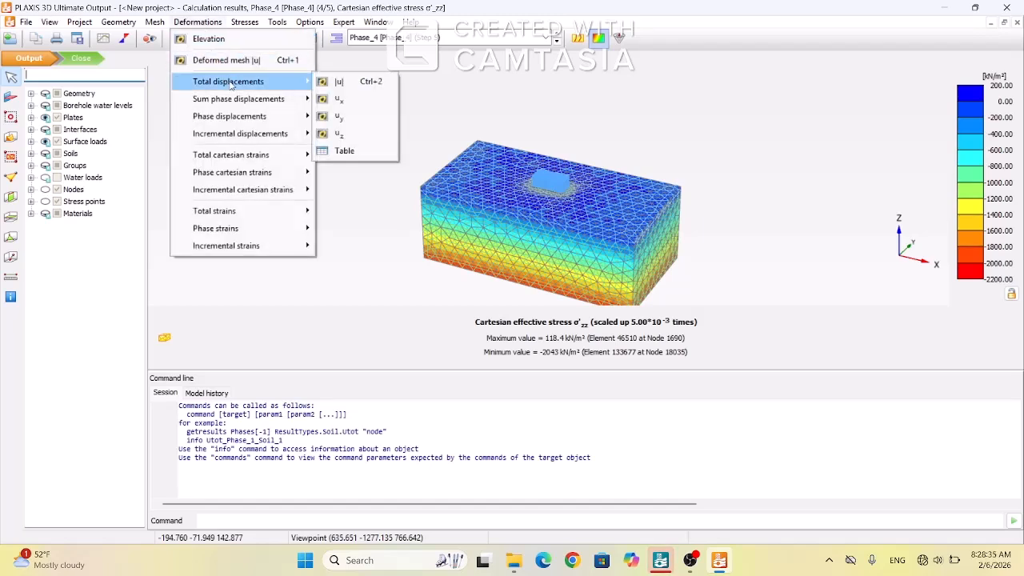
{"action": "left_click", "coordinate": [339, 134]}
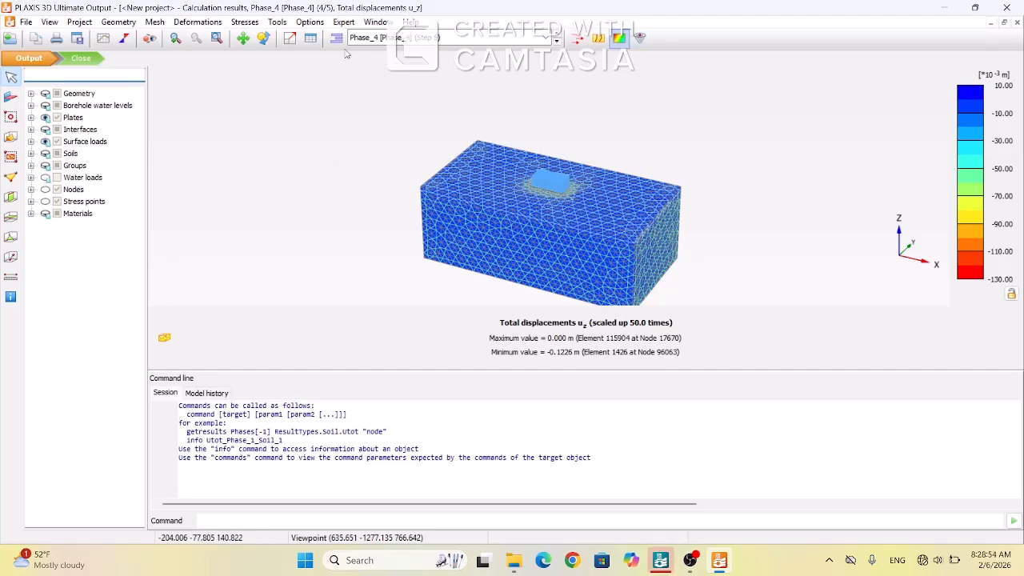
Create a vertical cross section lengthwise through the foundation, from about (-121.0, -3.891) to about (127.4, -1.518) m in plan
{"action": "left_click", "coordinate": [263, 37]}
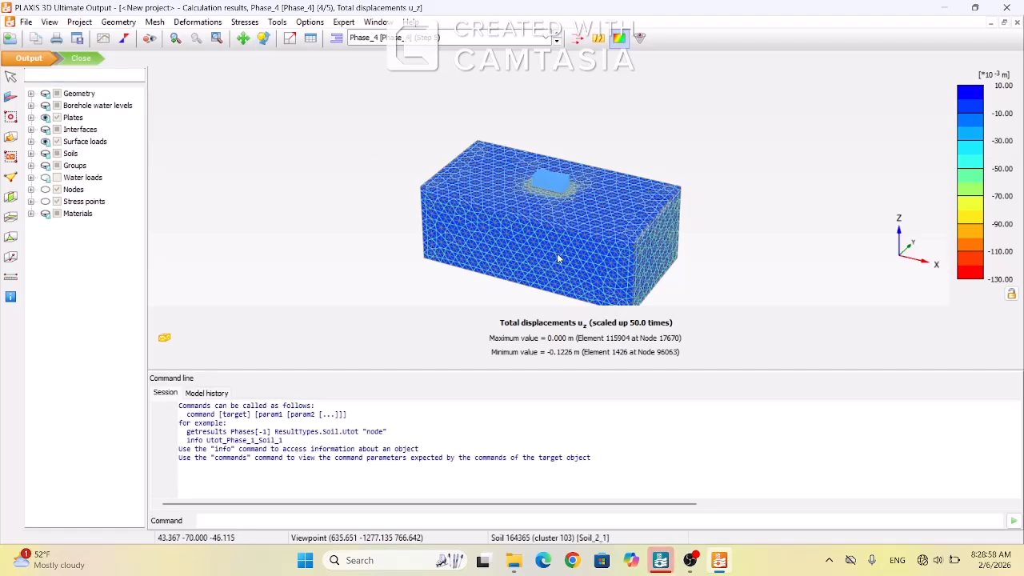
{"action": "left_click_drag", "start_coordinate": [536, 242], "coordinate": [656, 342]}
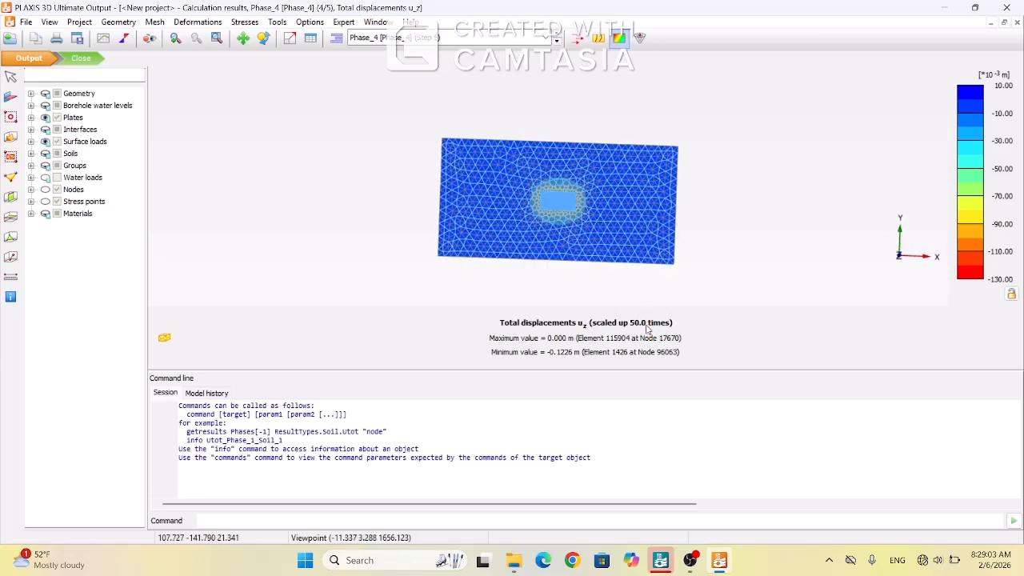
{"action": "left_click", "coordinate": [10, 198]}
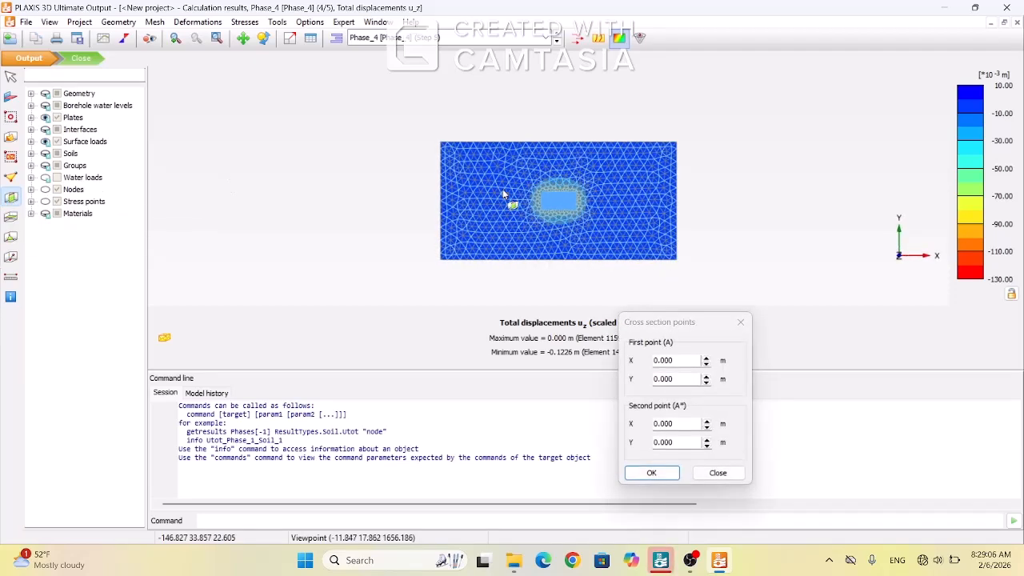
{"action": "left_click", "coordinate": [457, 208]}
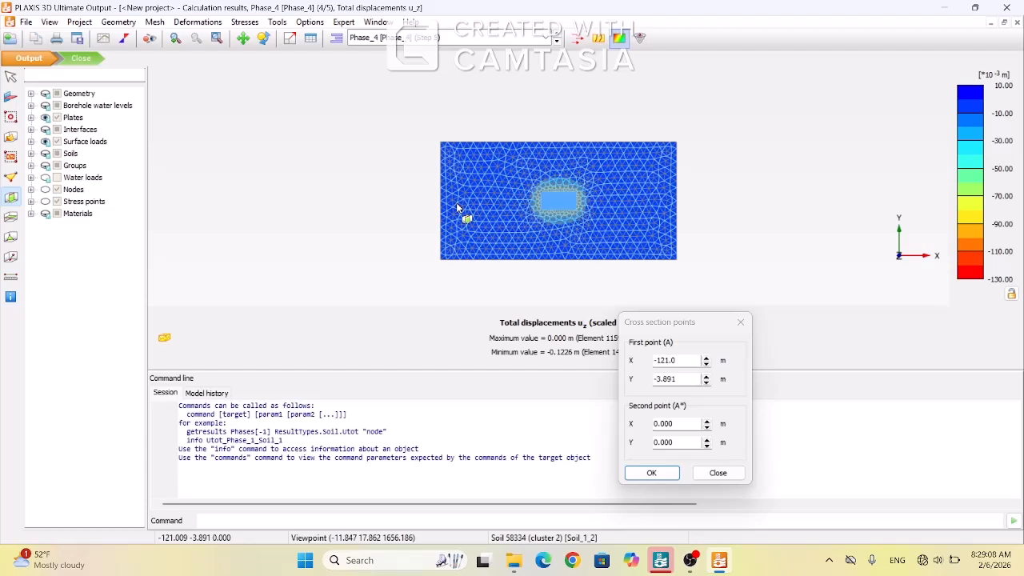
{"action": "left_click", "coordinate": [667, 201]}
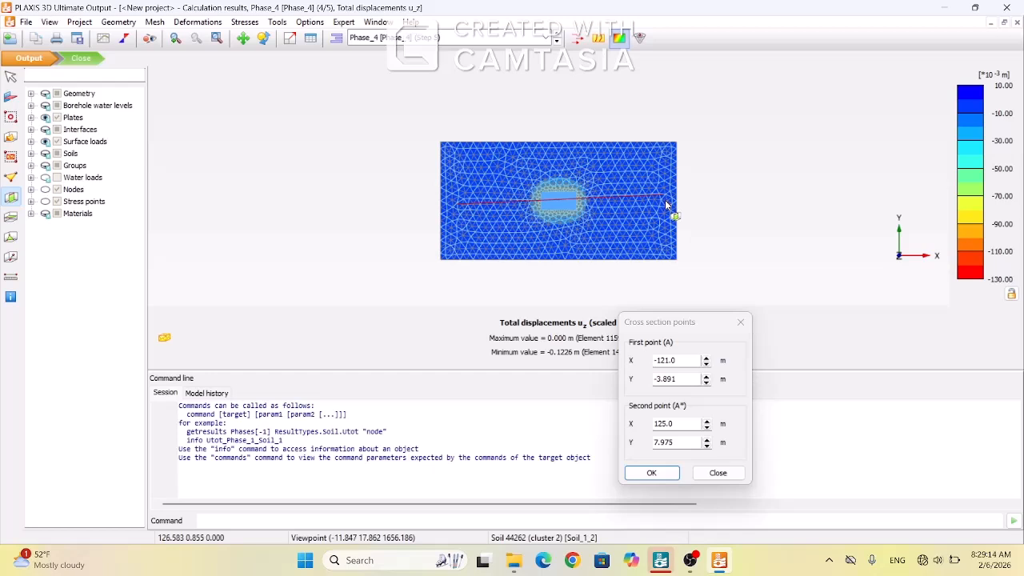
{"action": "left_click", "coordinate": [665, 201]}
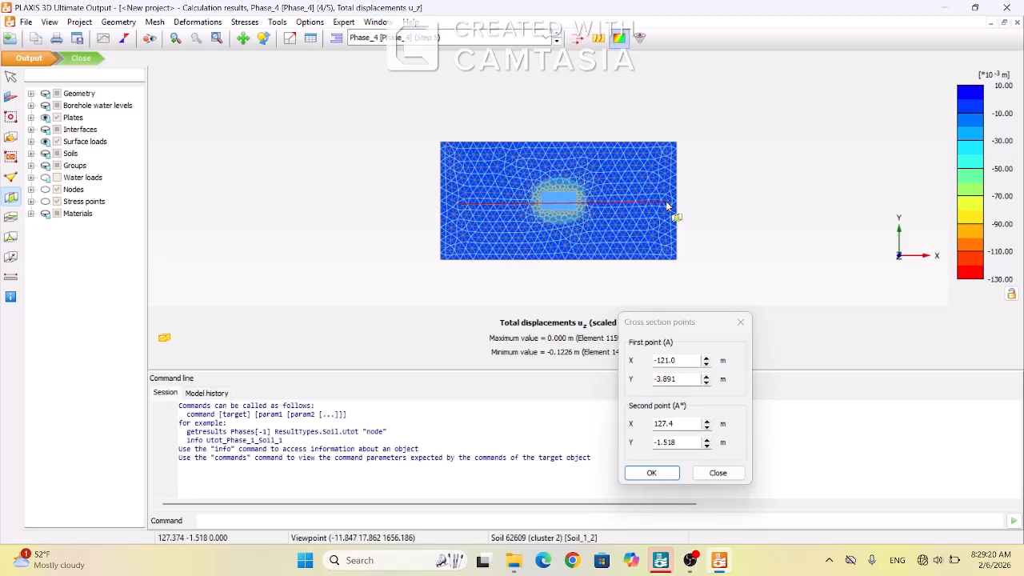
{"action": "left_click", "coordinate": [652, 472]}
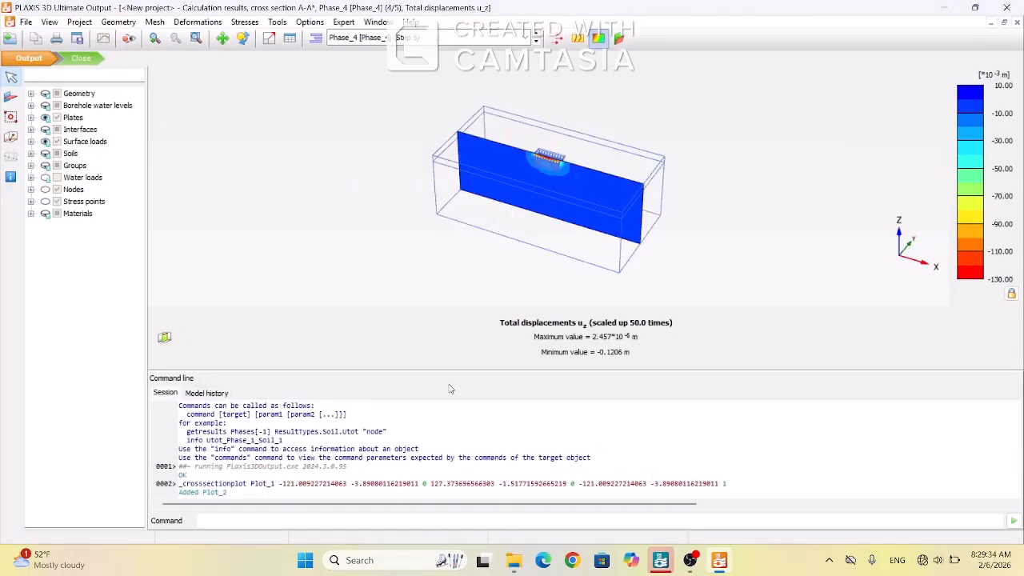
Switch the cross section's total displacement u_z plot to the Phase_3 results
{"action": "left_click", "coordinate": [244, 39]}
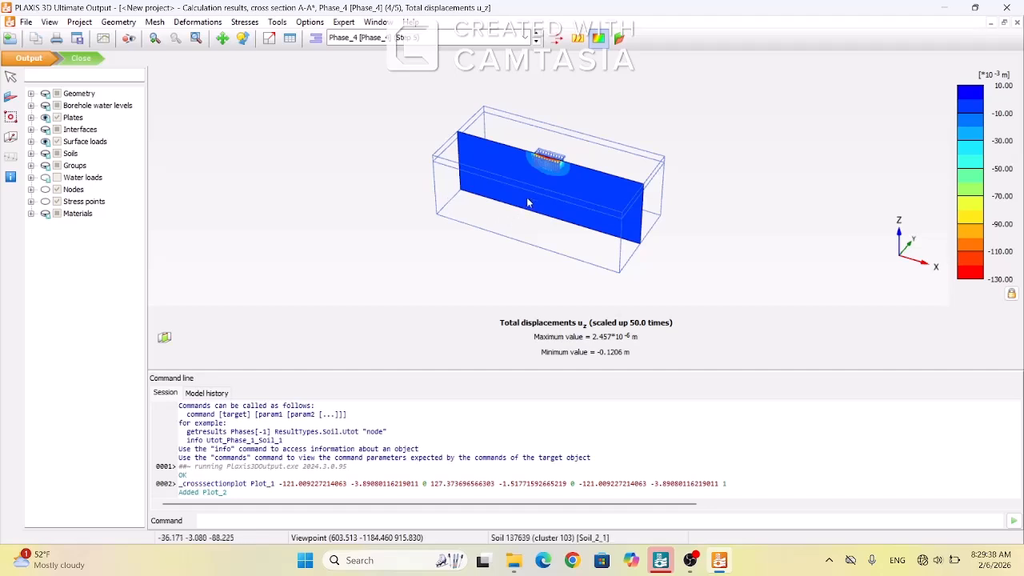
{"action": "left_click_drag", "start_coordinate": [575, 193], "coordinate": [622, 164]}
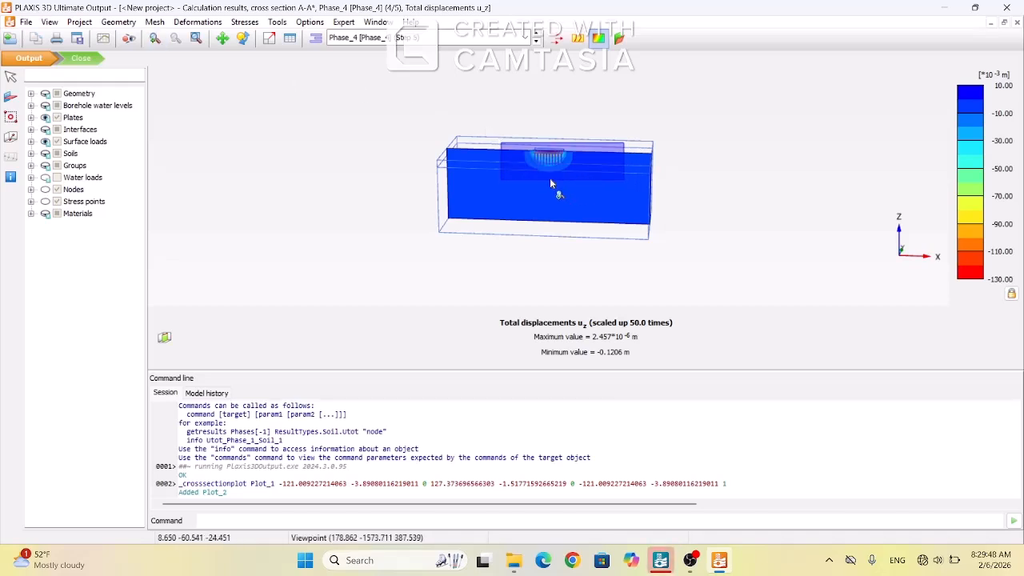
{"action": "scroll", "coordinate": [550, 183], "scroll_direction": "up", "scroll_amount": 5}
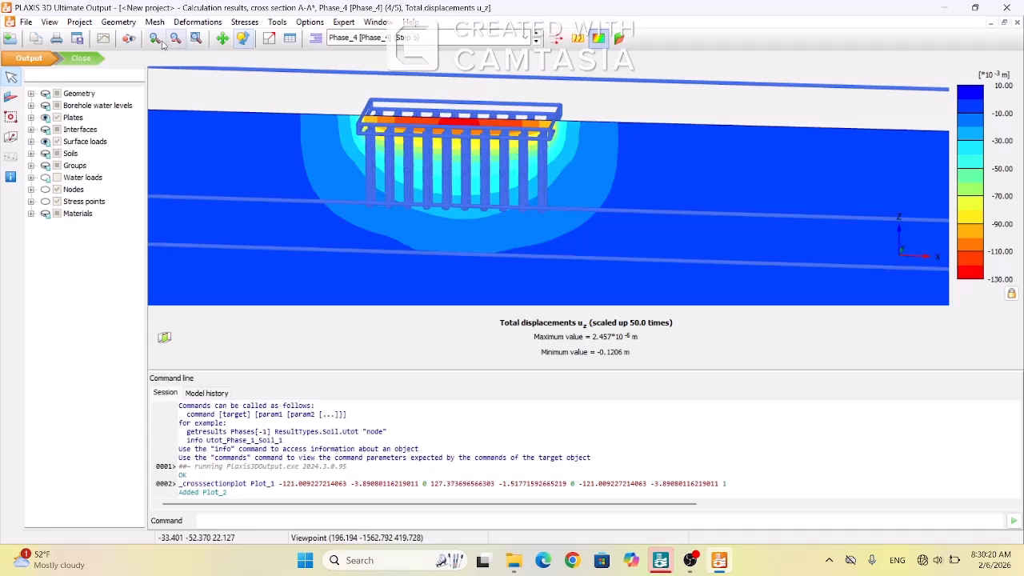
{"action": "left_click", "coordinate": [526, 39]}
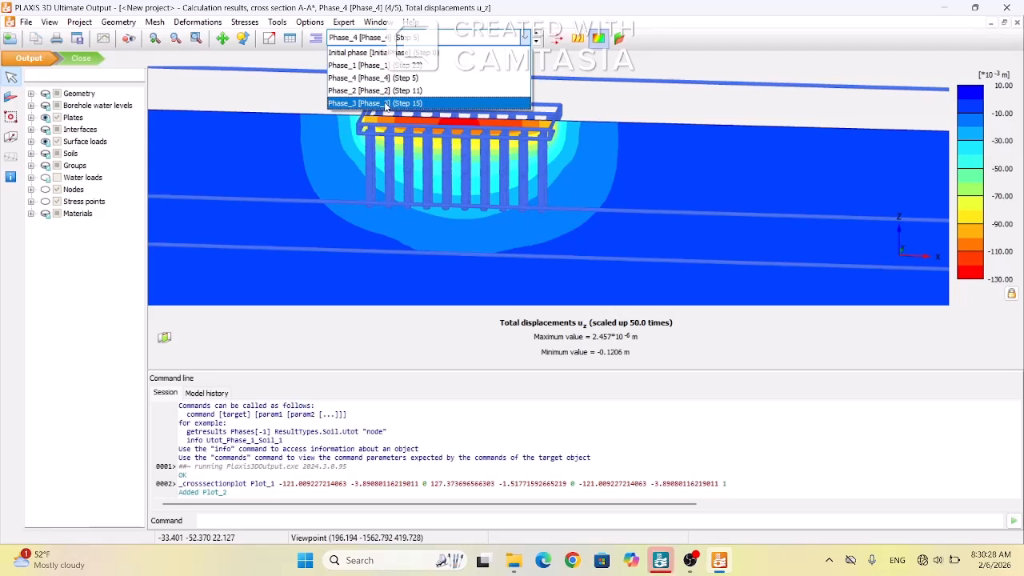
{"action": "left_click", "coordinate": [386, 103]}
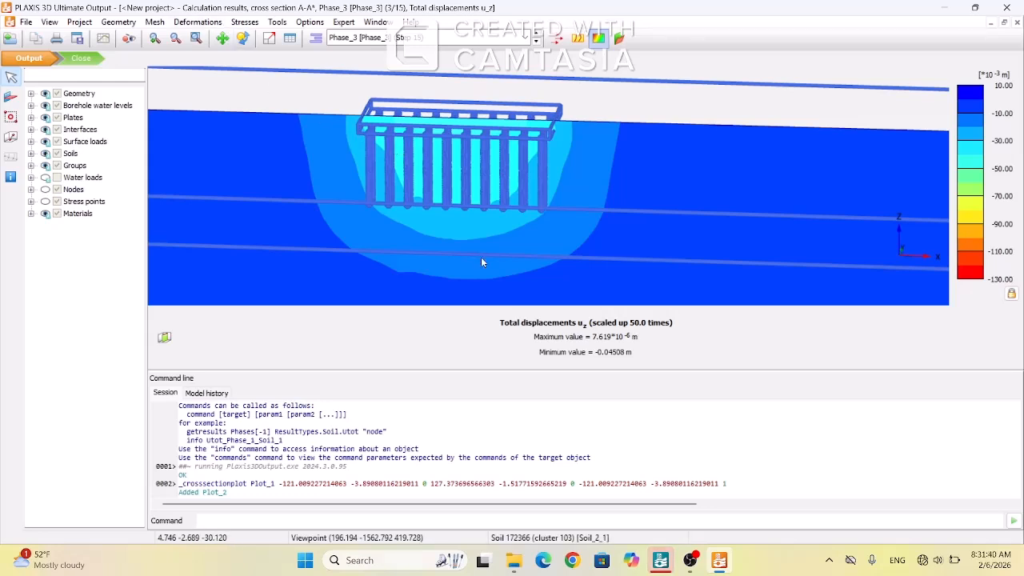
Display the Cartesian effective stress σ'zz on the cross section for Phase_3
{"action": "left_click", "coordinate": [244, 22]}
{"action": "mouse_move", "coordinate": [272, 66]}
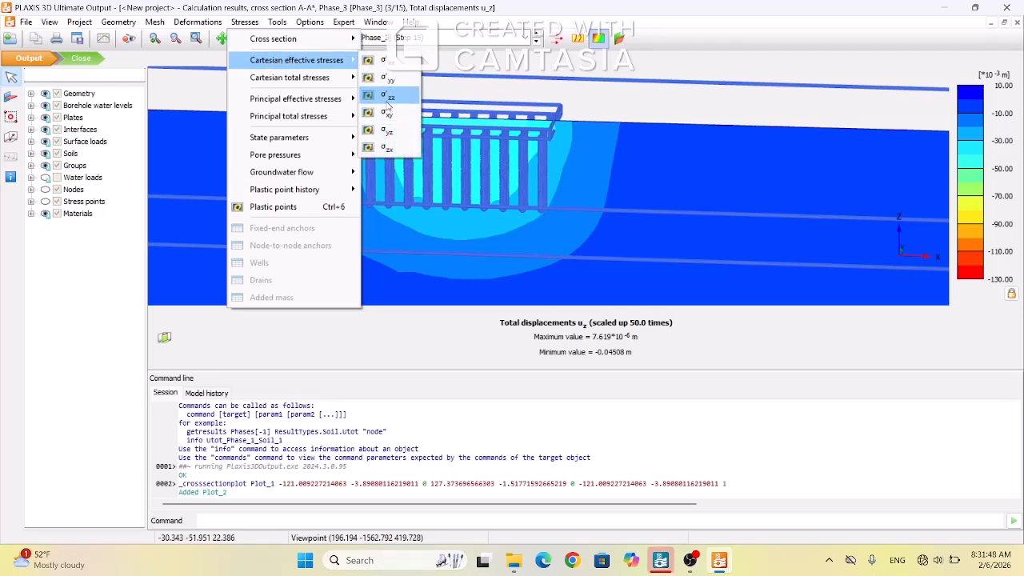
{"action": "left_click", "coordinate": [387, 97]}
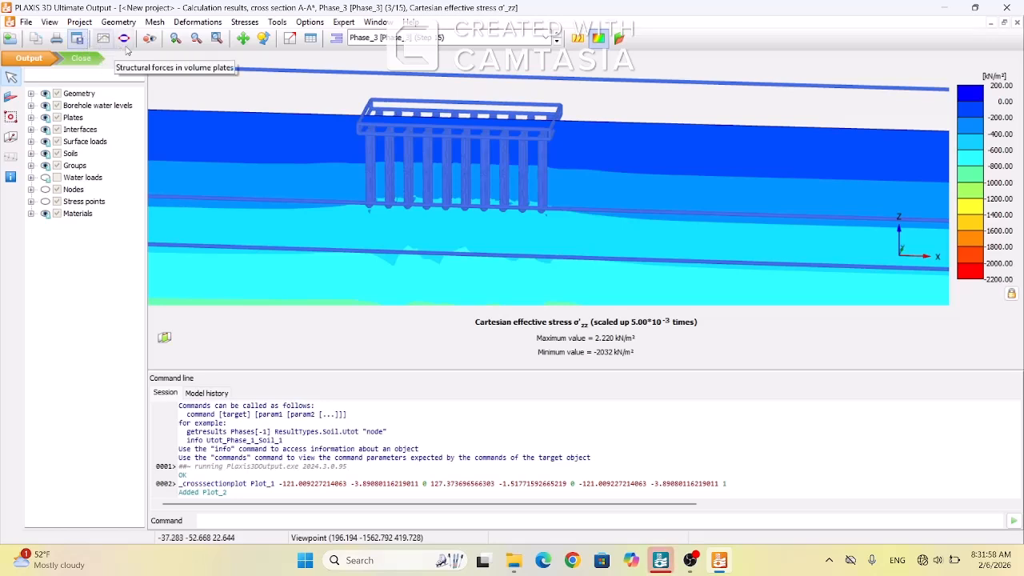
{"action": "left_click", "coordinate": [245, 23]}
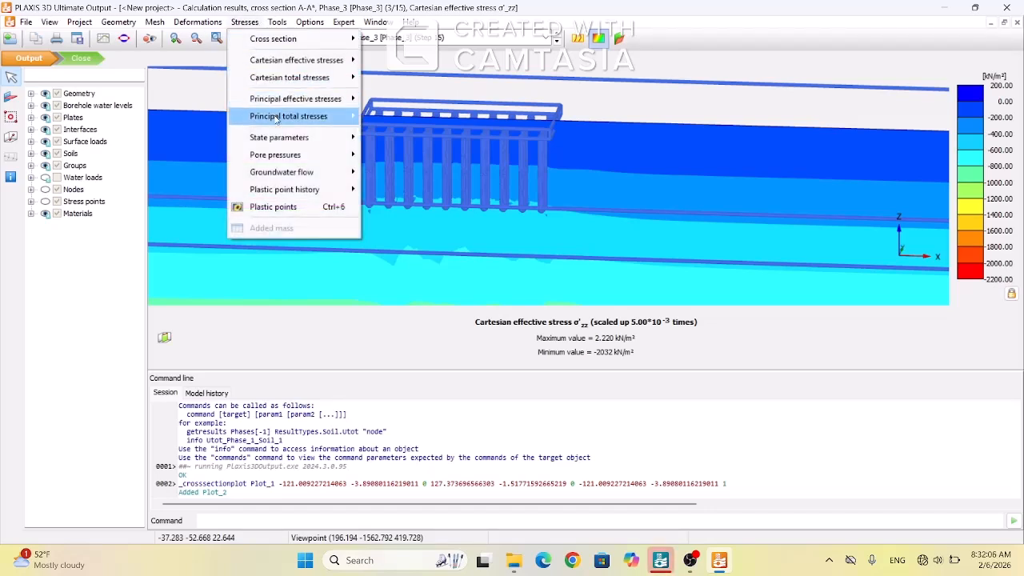
{"action": "mouse_move", "coordinate": [292, 140]}
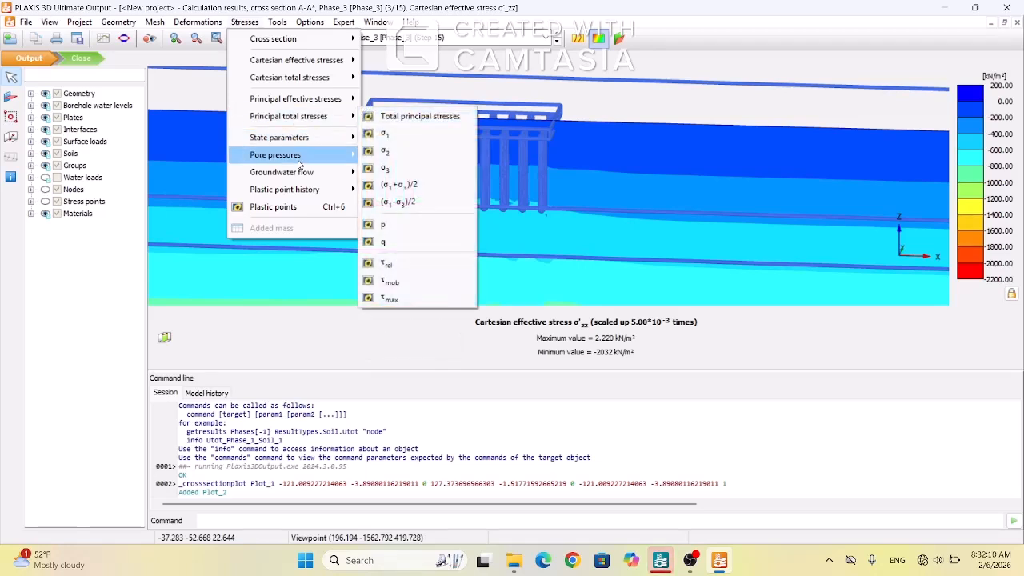
{"action": "left_click", "coordinate": [244, 21]}
Display the total deviatoric strain γs on the cross section for Phase_3
{"action": "left_click", "coordinate": [197, 21]}
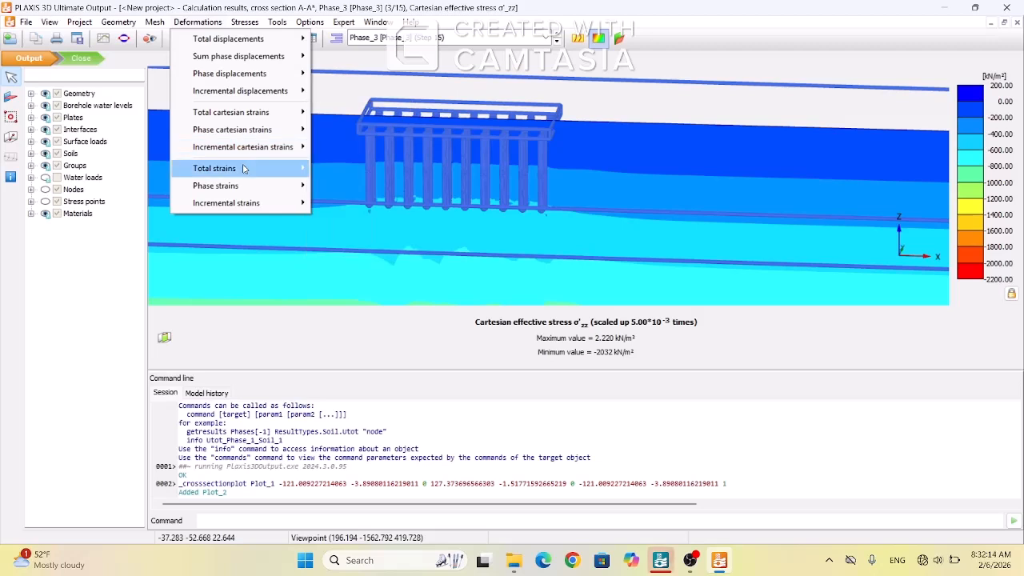
{"action": "mouse_move", "coordinate": [244, 168]}
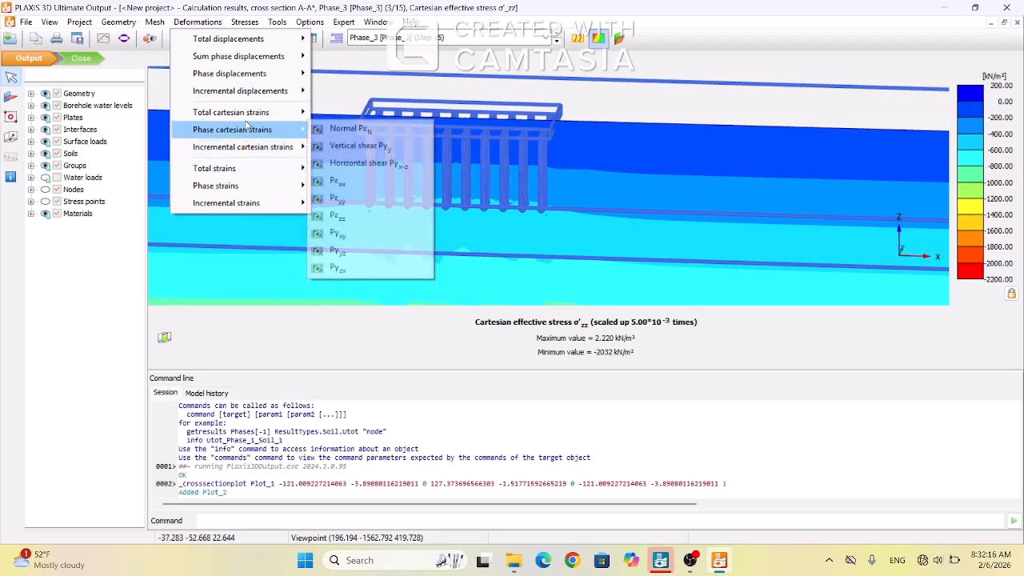
{"action": "mouse_move", "coordinate": [249, 149]}
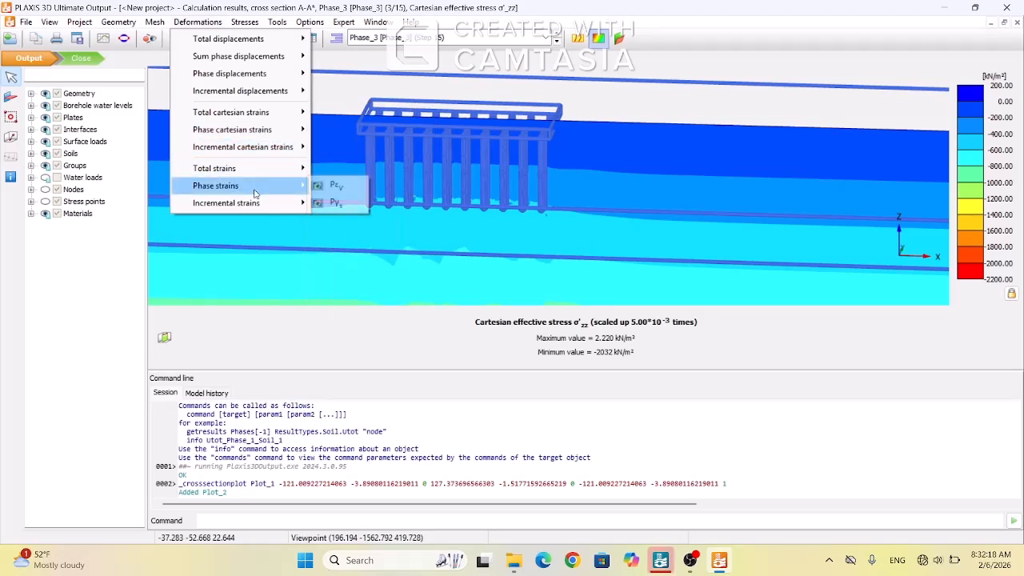
{"action": "mouse_move", "coordinate": [257, 205]}
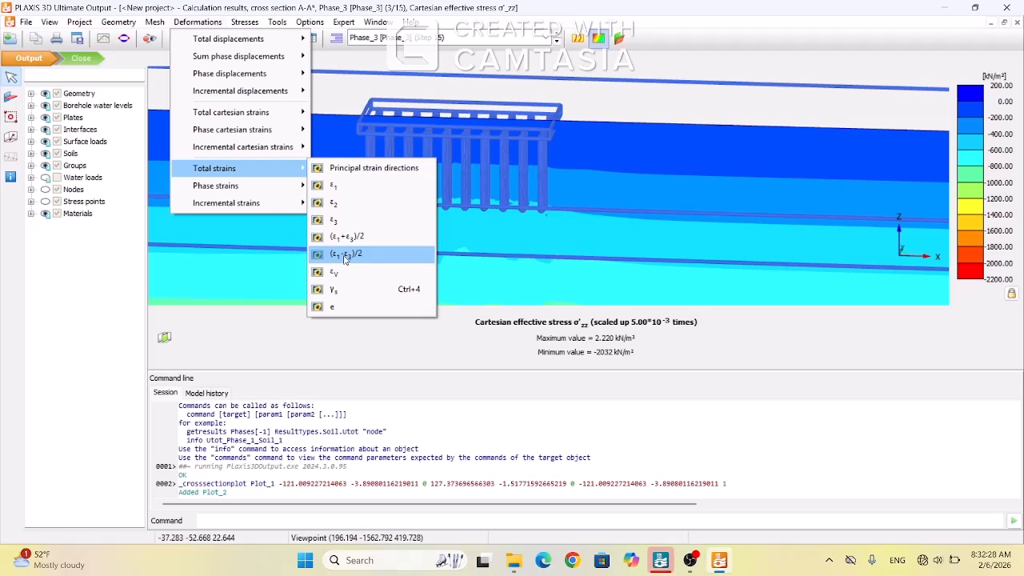
{"action": "left_click", "coordinate": [344, 292]}
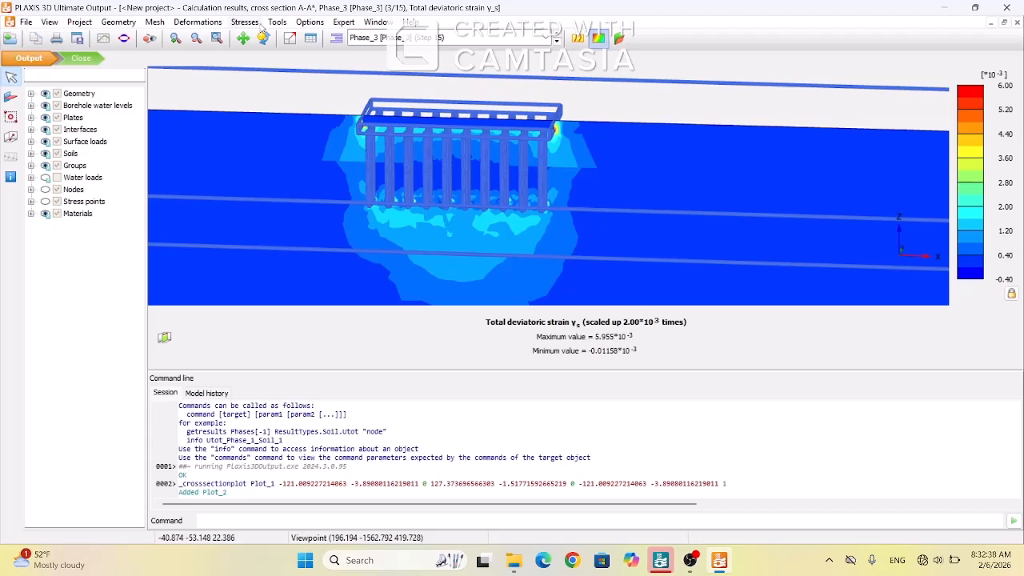
{"action": "left_click", "coordinate": [254, 24]}
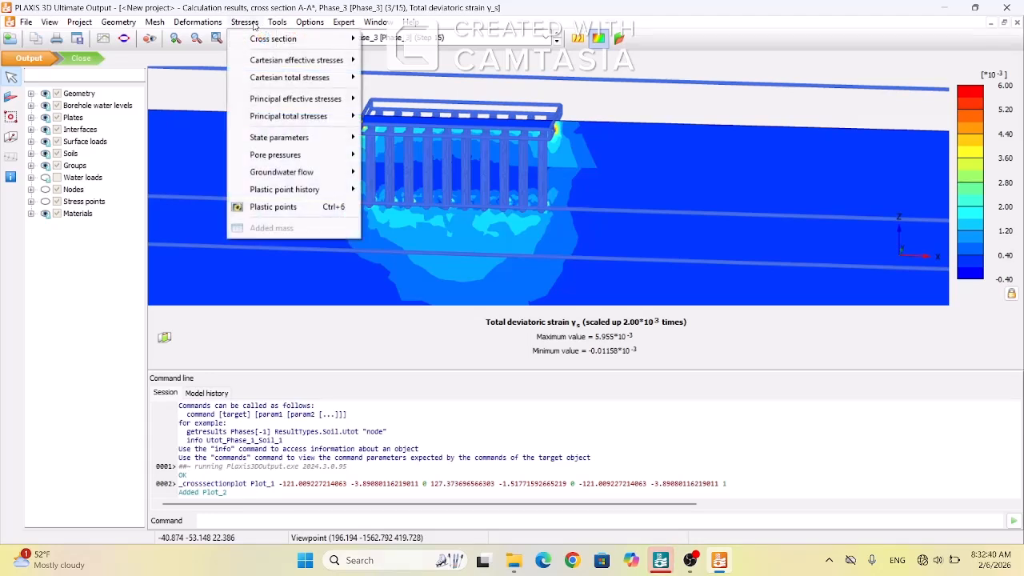
{"action": "mouse_move", "coordinate": [206, 22]}
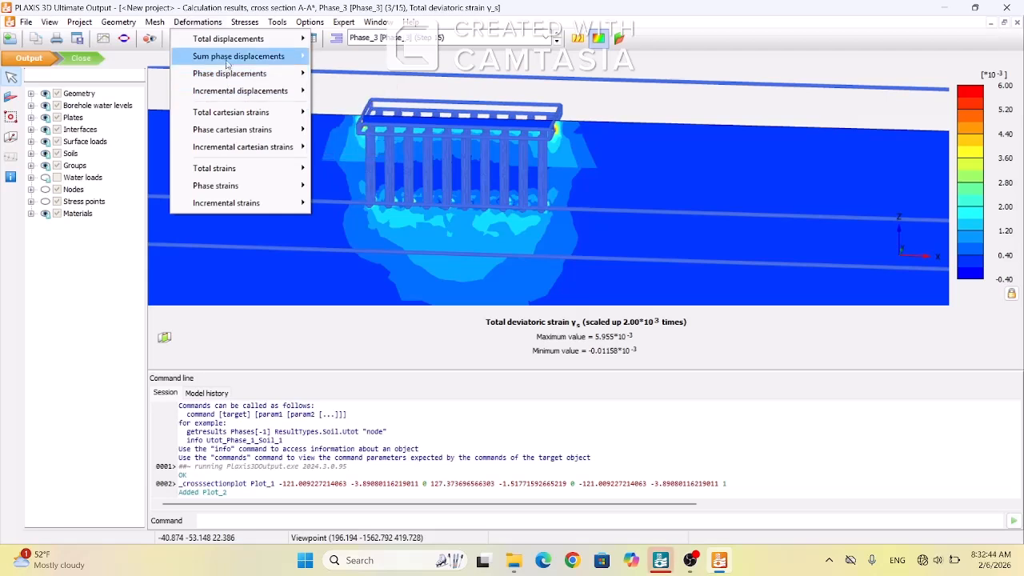
{"action": "mouse_move", "coordinate": [219, 63]}
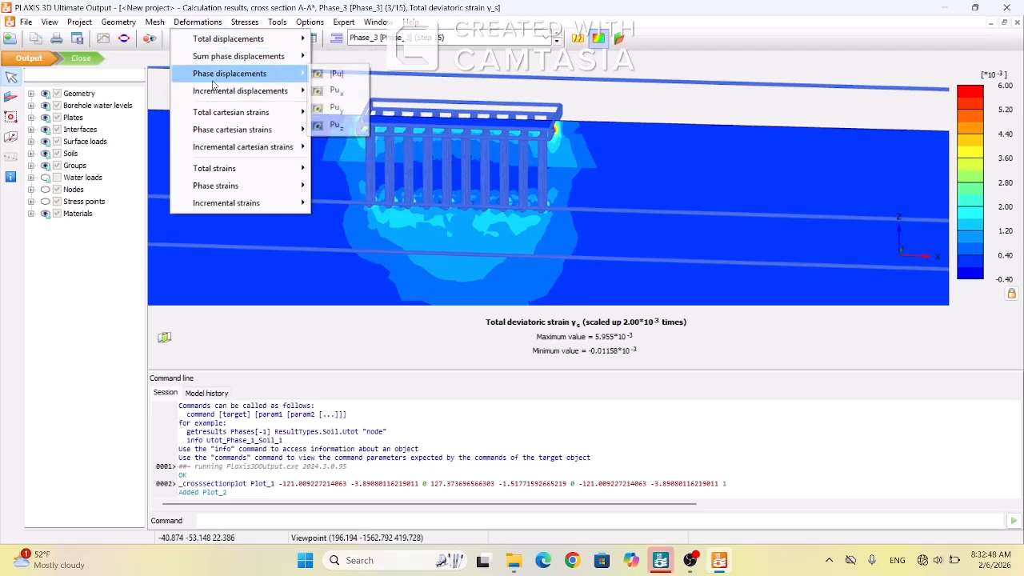
{"action": "mouse_move", "coordinate": [254, 95]}
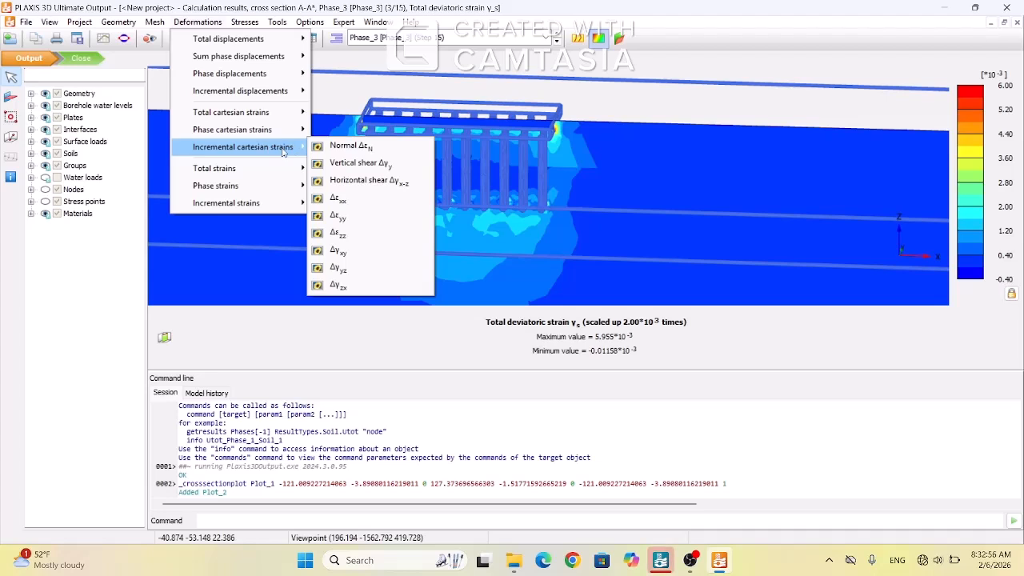
{"action": "mouse_move", "coordinate": [221, 190]}
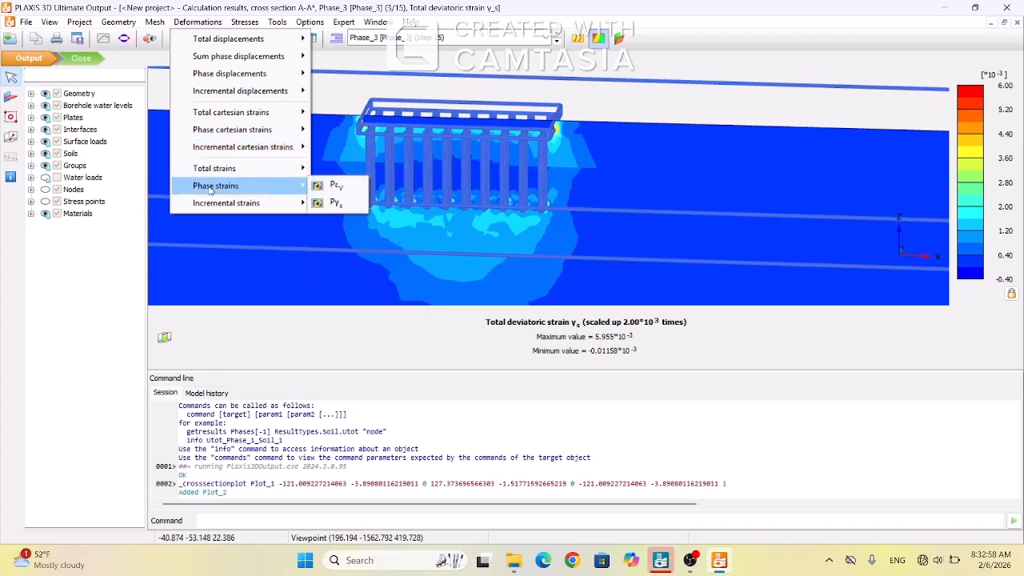
{"action": "mouse_move", "coordinate": [254, 204]}
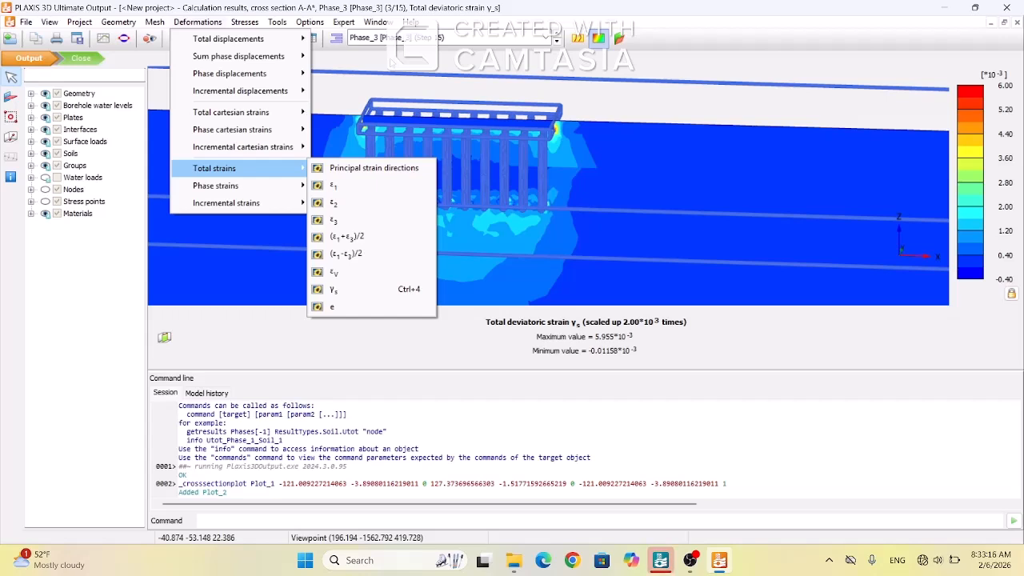
{"action": "left_click", "coordinate": [392, 62]}
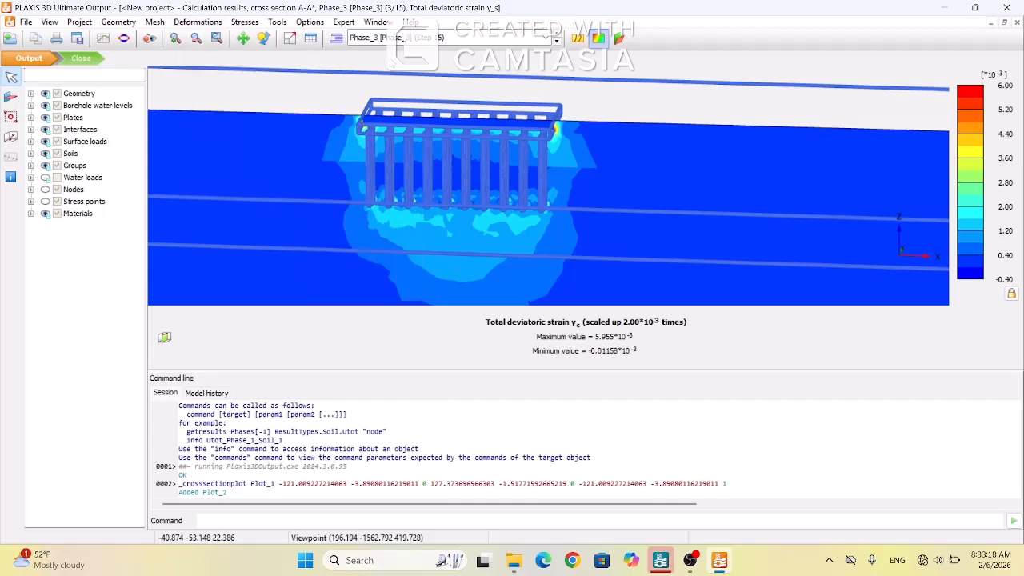